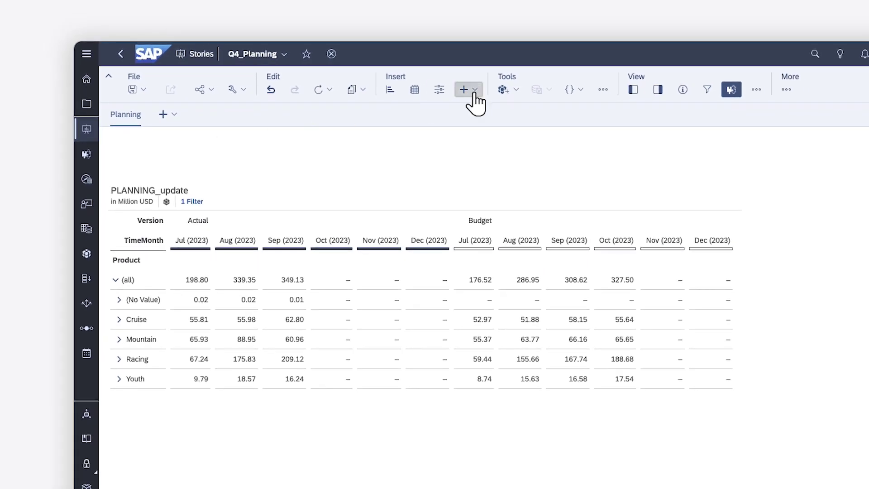
Insert a data action trigger in the Q4_Planning story.
left_click(472, 94)
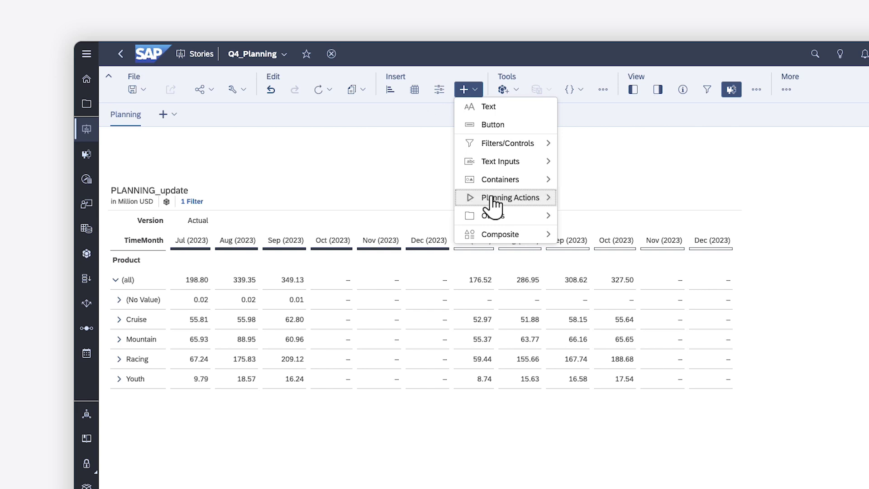
mouse_move(493, 206)
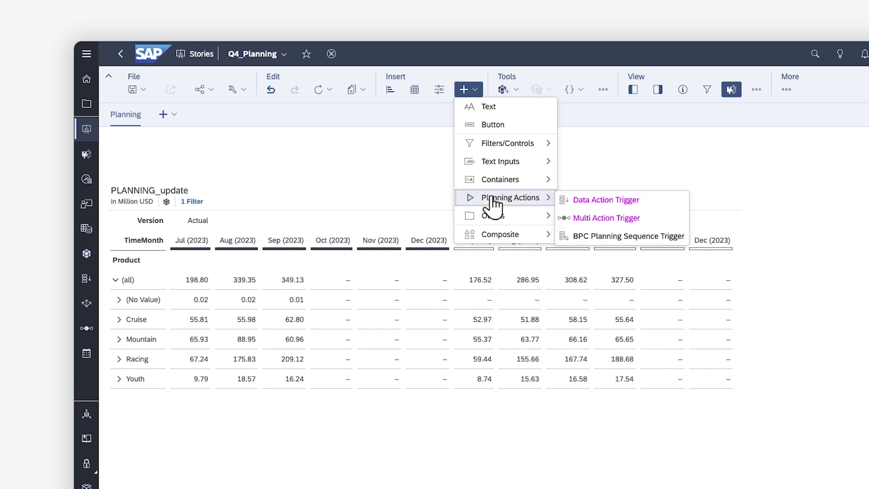
left_click(587, 200)
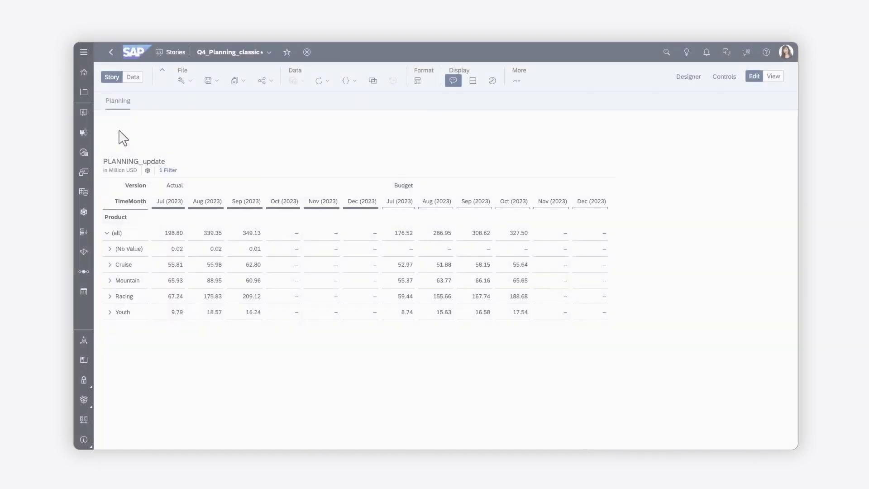
Add a planning trigger to the Q4_Planning_classic story.
left_click(516, 81)
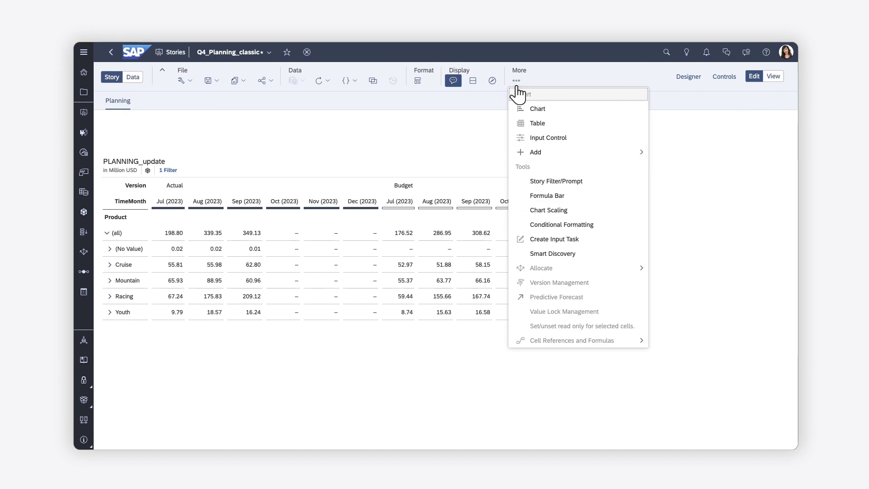
mouse_move(532, 153)
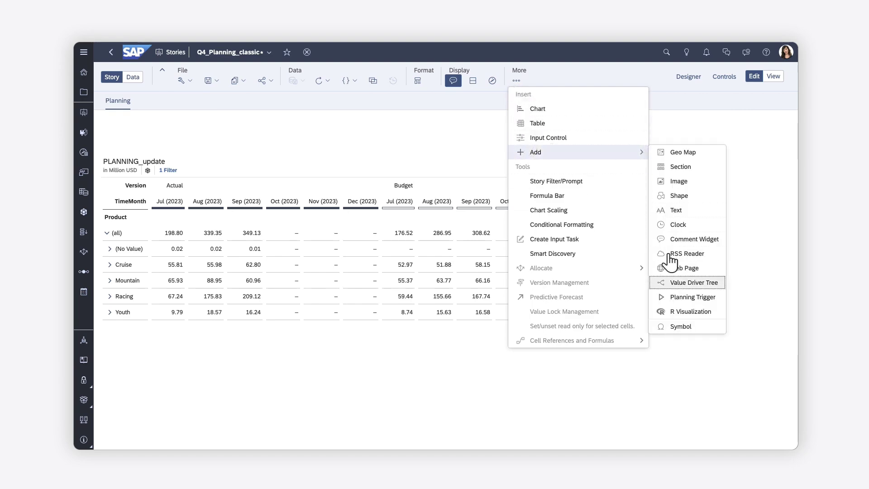
left_click(681, 297)
left_click(398, 194)
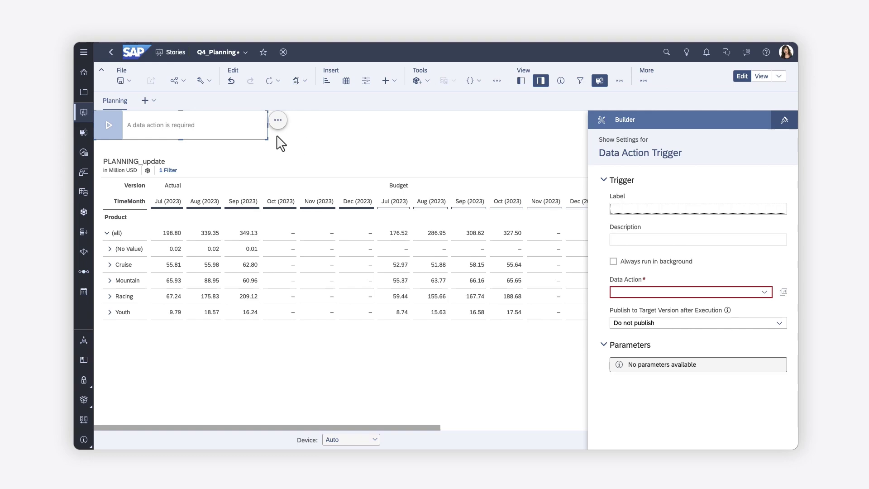
Position the data action trigger above the PLANNING_update table, and set both its label and data action to Copy from Actuals.
left_click_drag(127, 113, 132, 120)
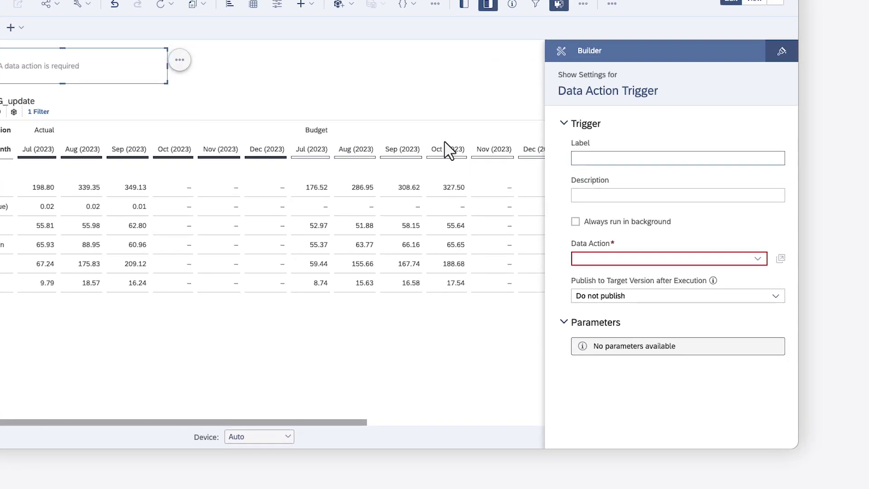
left_click(630, 209)
type("Copy from Actuals")
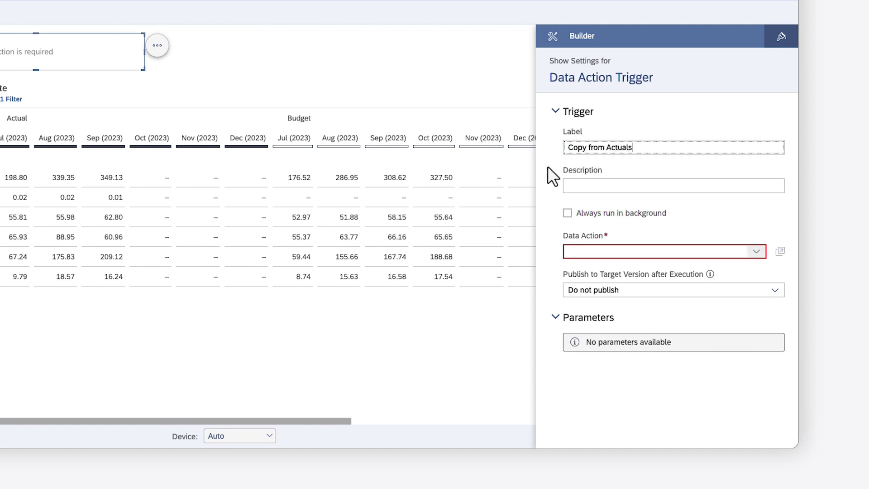
left_click(757, 251)
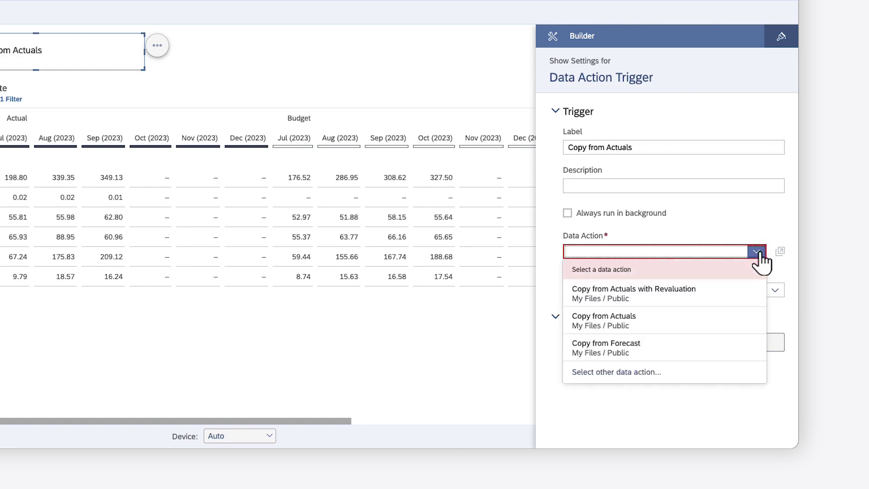
left_click(693, 313)
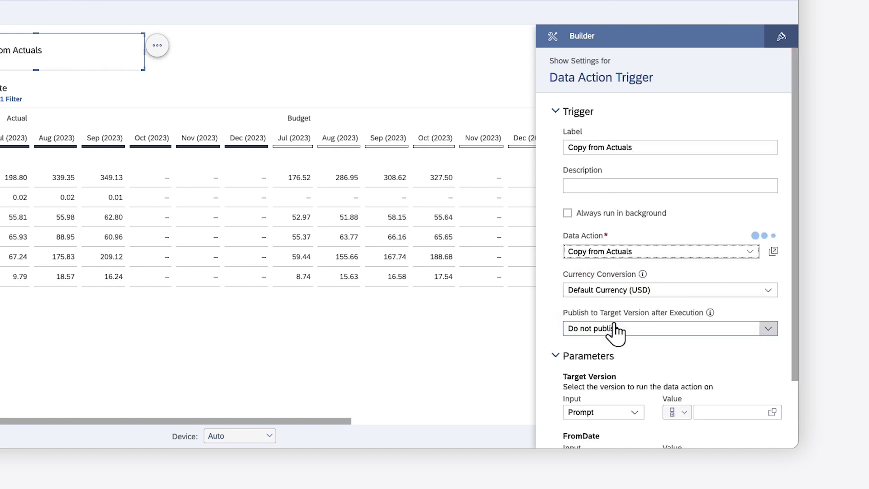
Examine the trigger's options for currency conversion, publishing to the target version after execution, and the Target Version input type.
left_click(768, 291)
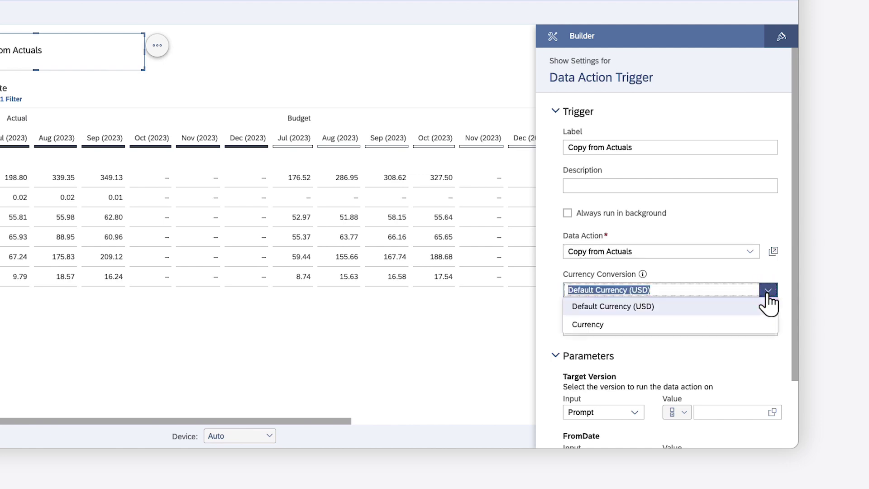
left_click(768, 292)
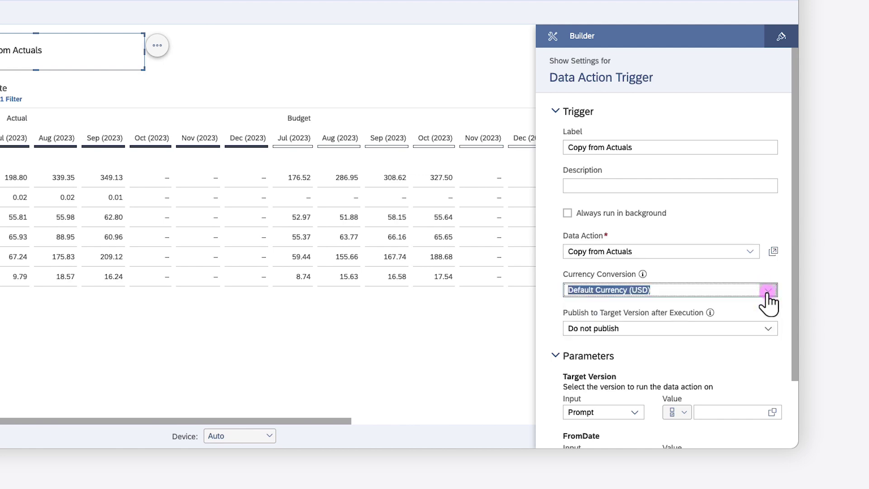
left_click(767, 328)
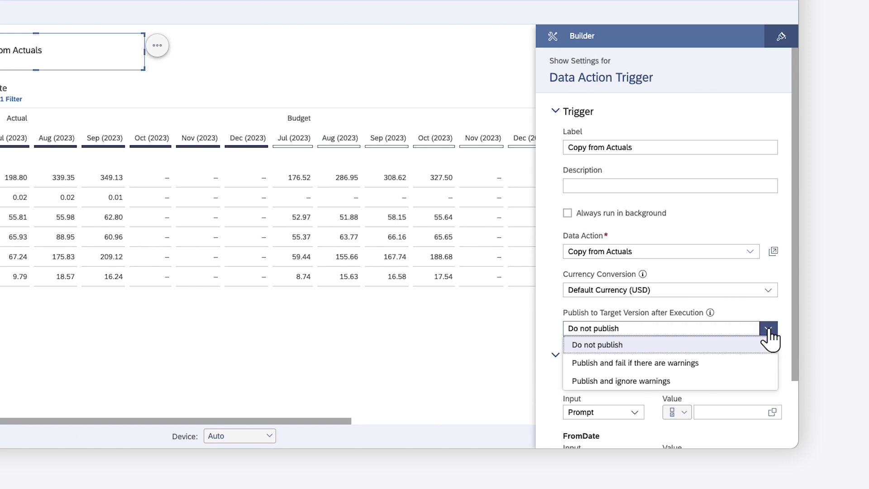
left_click(768, 330)
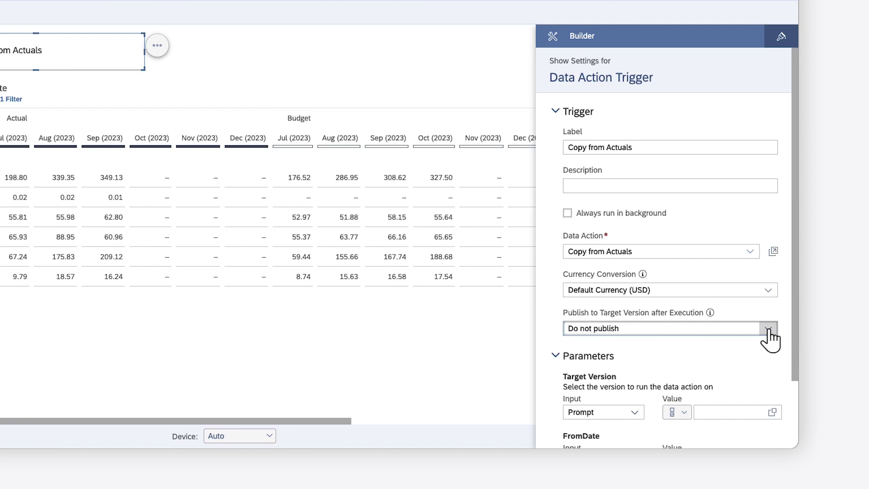
scroll(770, 351, "down", 3)
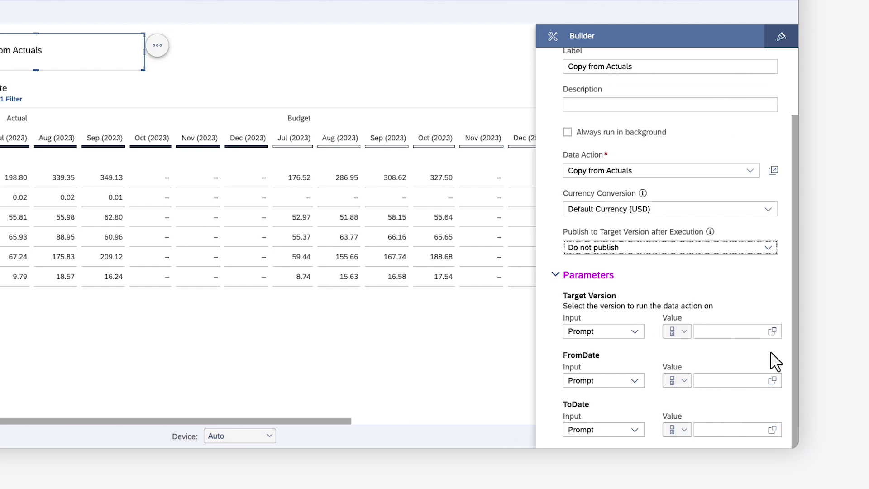
left_click(633, 330)
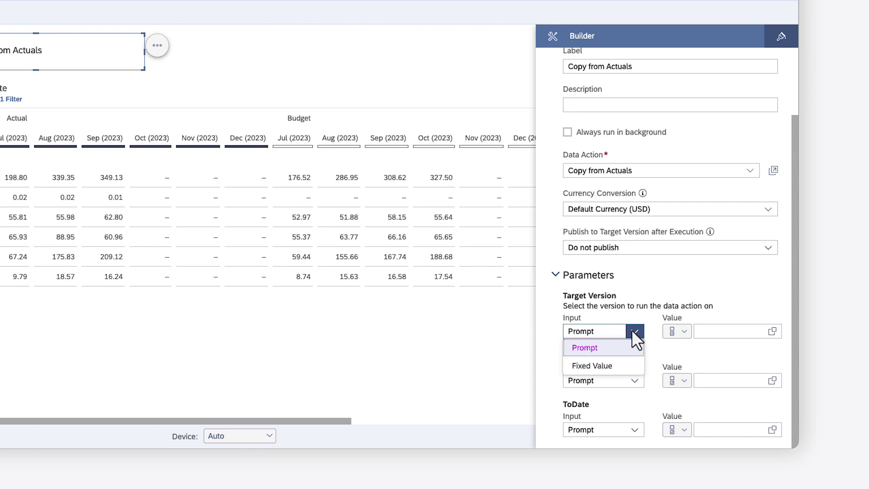
left_click(632, 331)
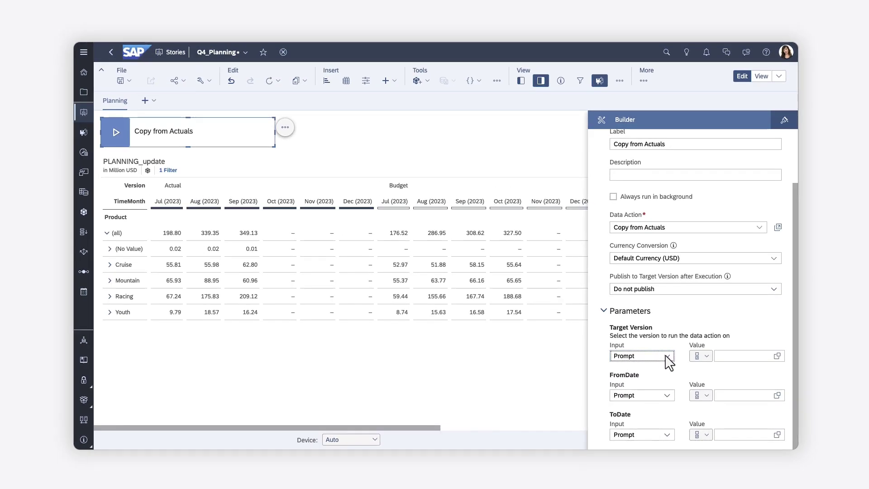
Remove the Copy from Actuals data action trigger from the story.
left_click(285, 128)
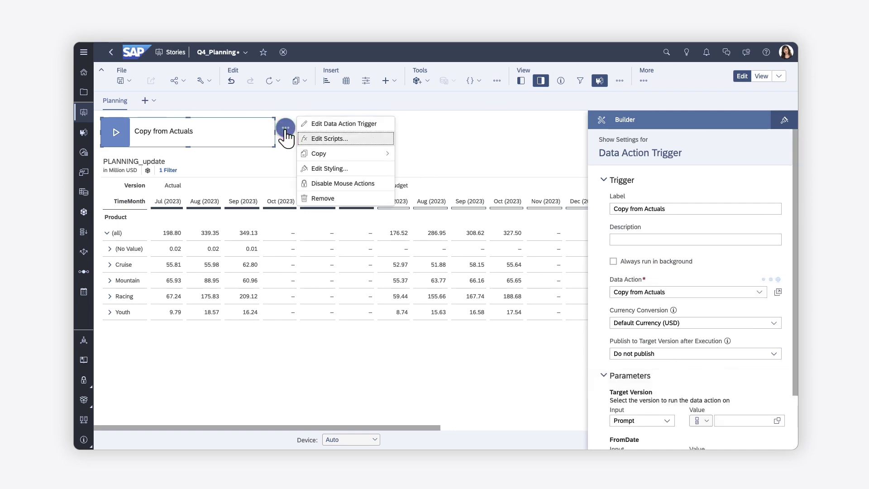
left_click(323, 199)
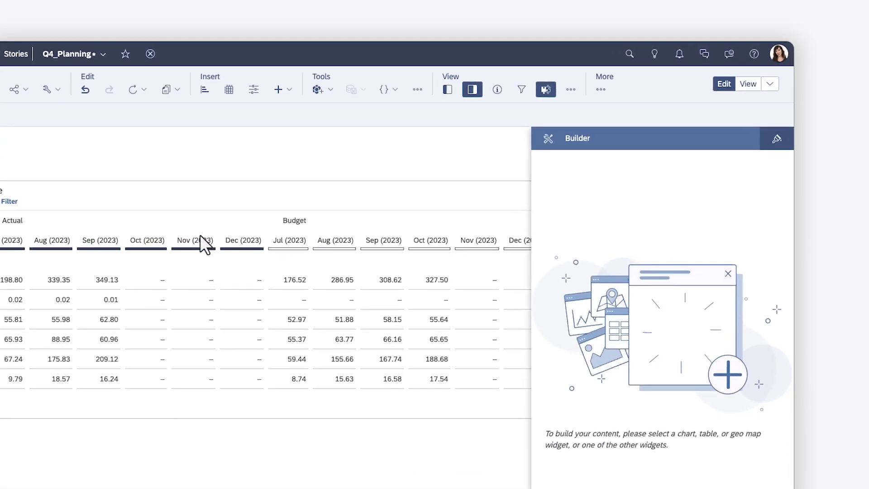
Insert a multi action trigger and position it just above the PLANNING_update table.
left_click(287, 89)
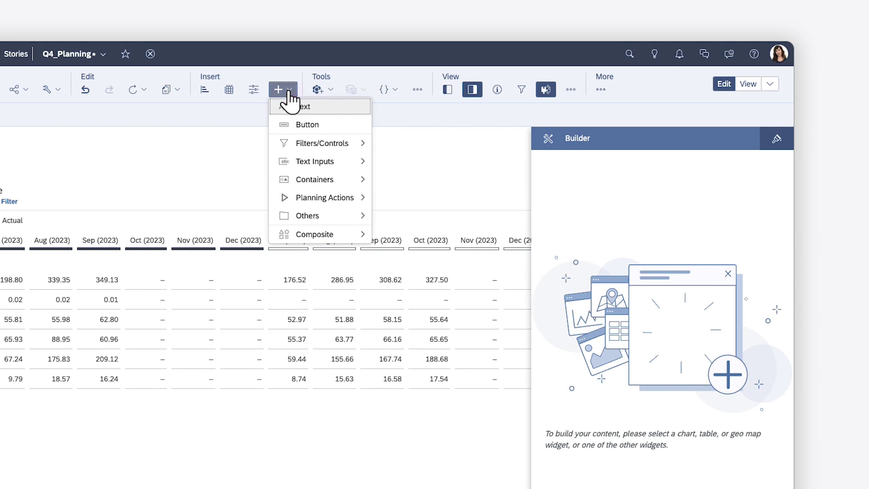
mouse_move(313, 203)
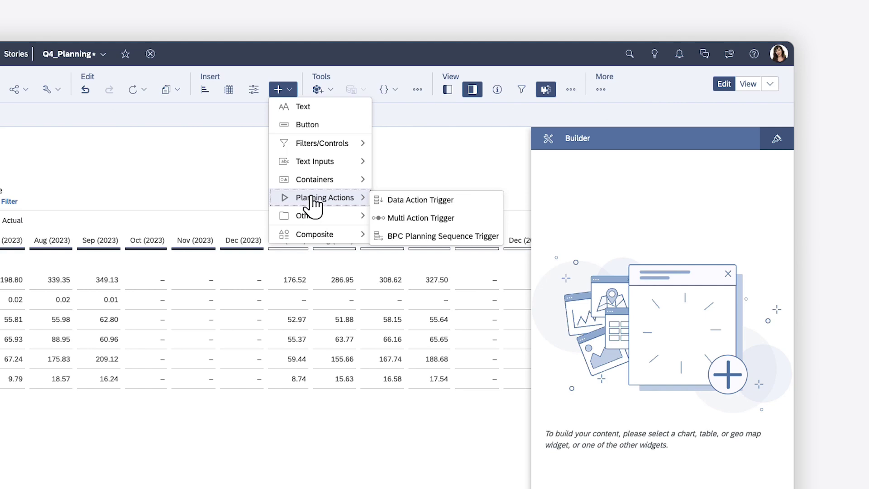
left_click(426, 218)
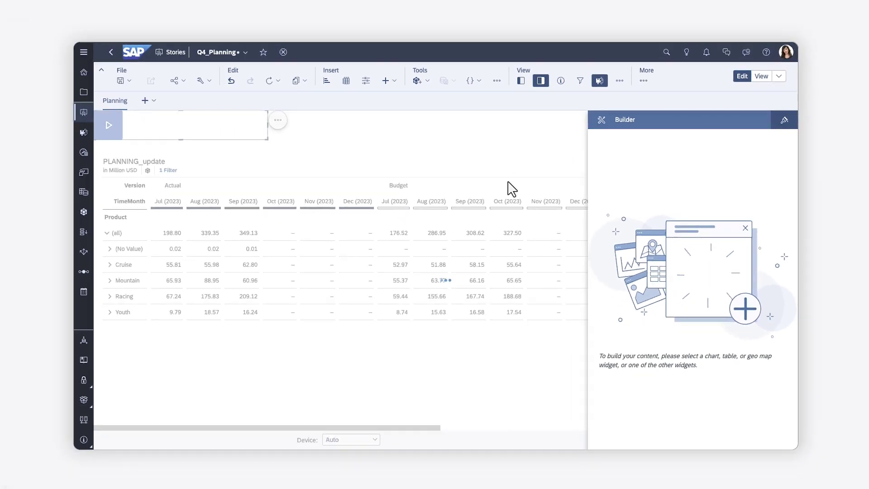
left_click_drag(130, 117, 138, 126)
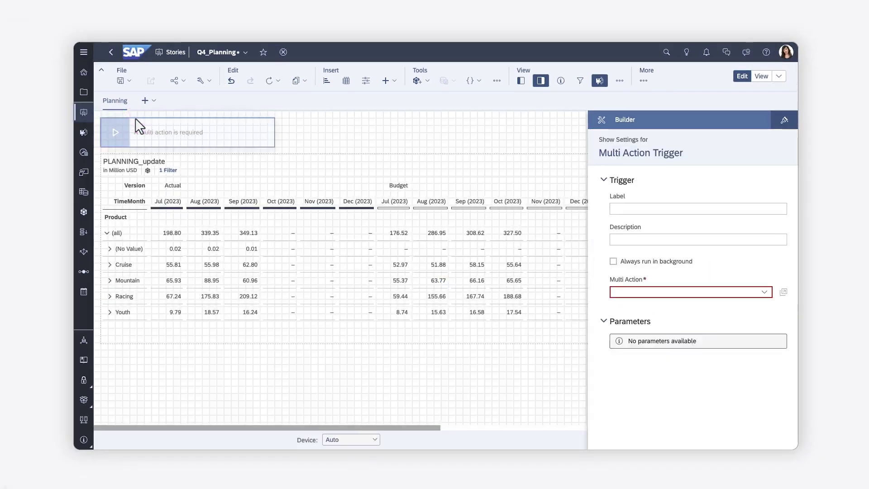
Assign the Planning Initialization multi action to the trigger and label it Planning Initialization.
left_click(765, 292)
left_click(678, 322)
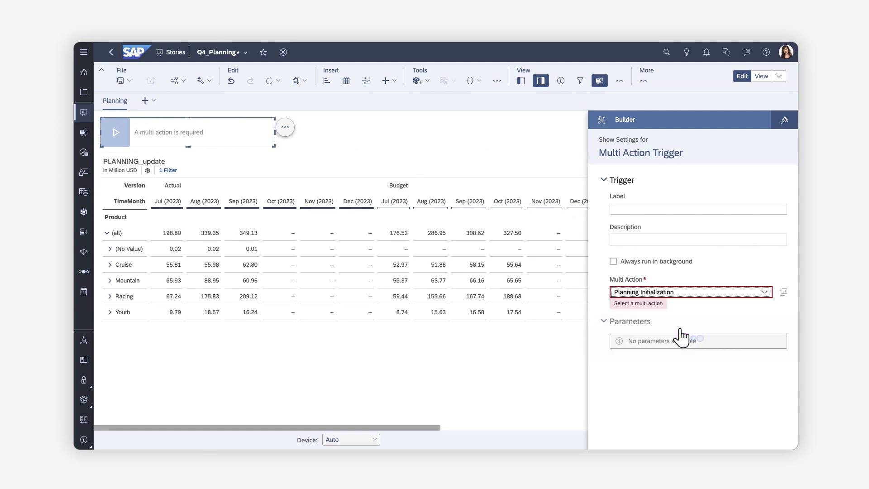
left_click(614, 208)
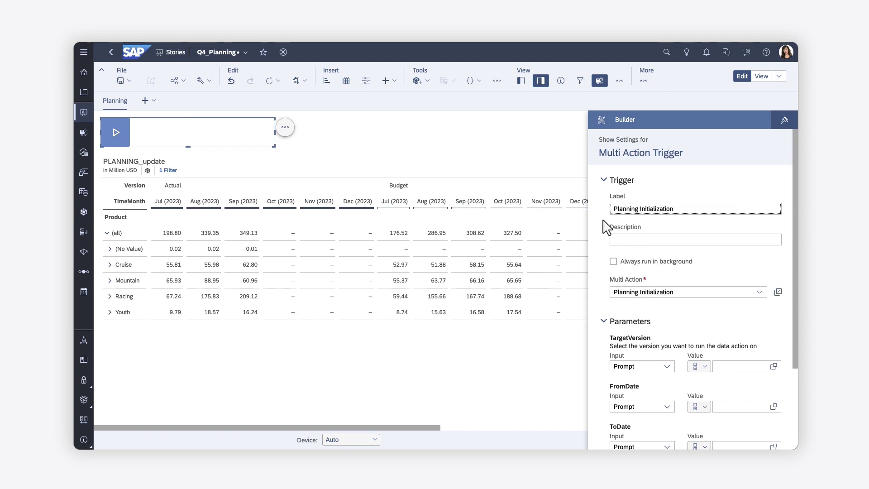
Close the Builder and save the Q4_Planning story under its existing name.
left_click(541, 82)
left_click(131, 80)
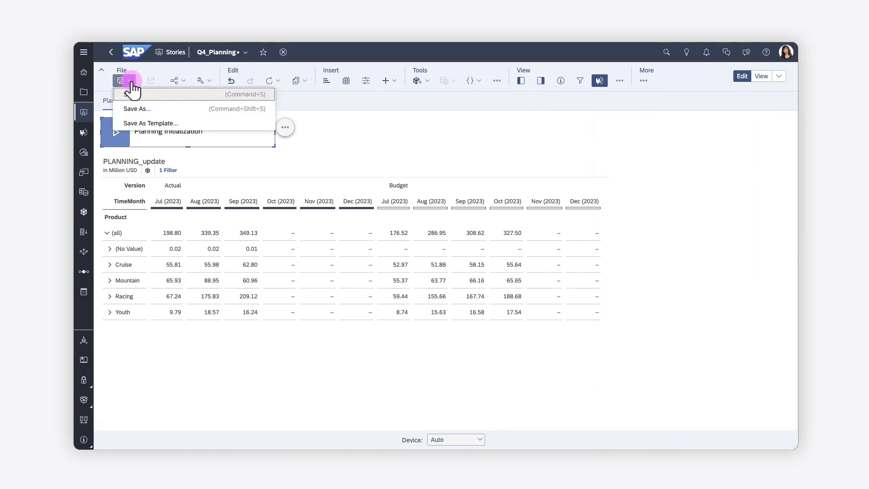
left_click(127, 90)
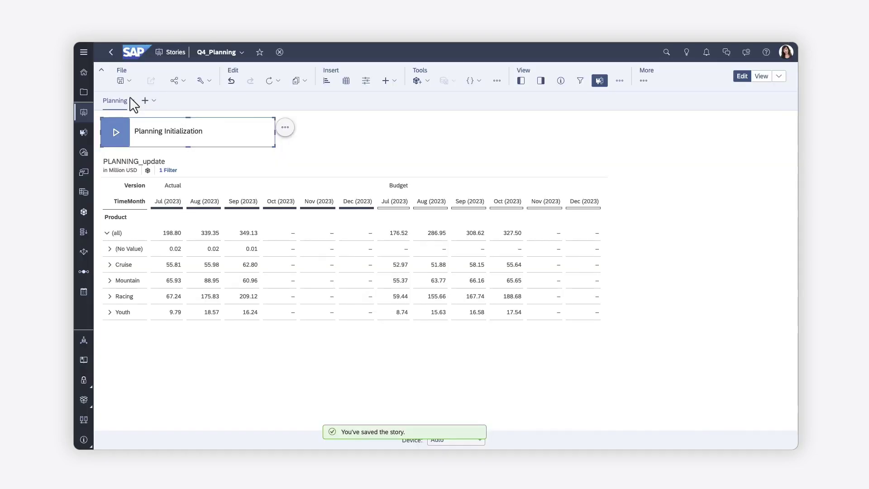
Run Planning Initialization with TargetVersion Budget, FromDate Sep (Q3/2023), ToDate Nov (Q4/2023), ToDate_2 Dec (Q4/2023) and Growth 0.2.
left_click(113, 134)
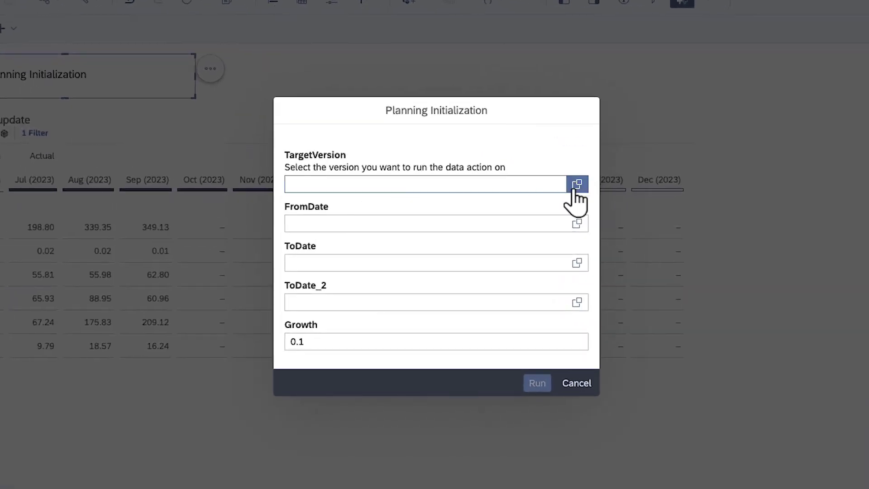
left_click(575, 190)
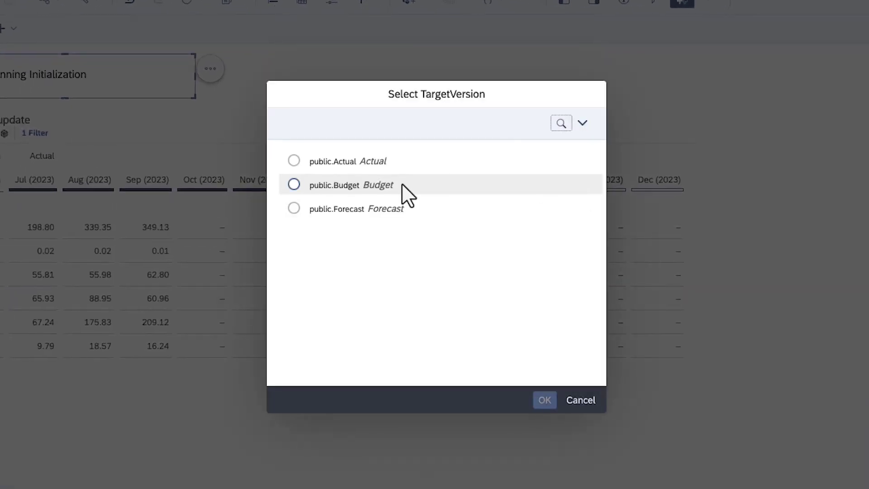
left_click(294, 184)
left_click(545, 400)
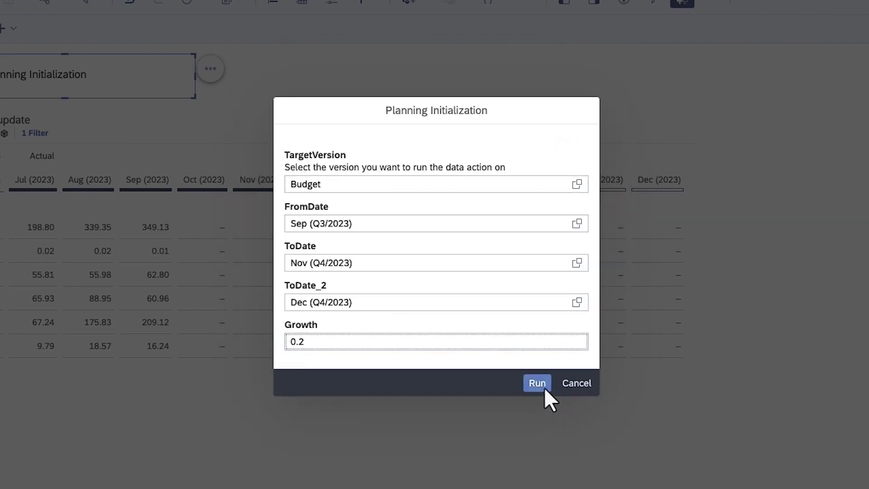
left_click(545, 388)
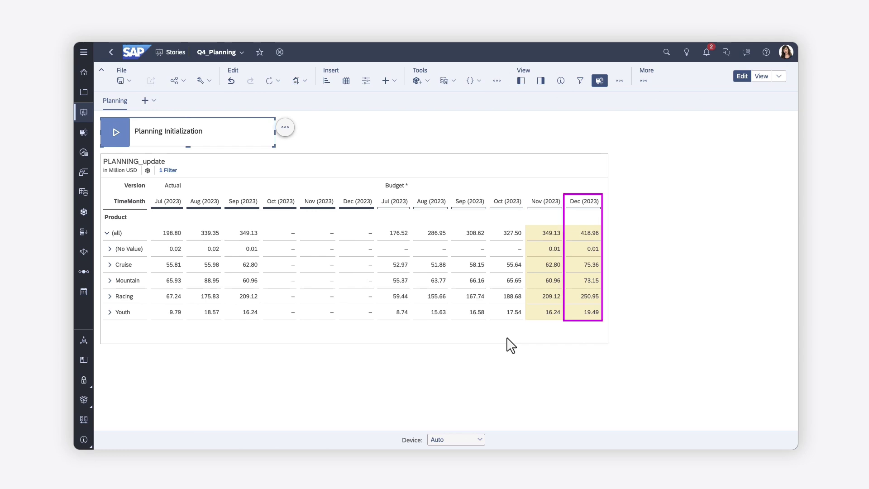
Show the version history of the PLANNING_update table for the Budget version.
left_click(508, 338)
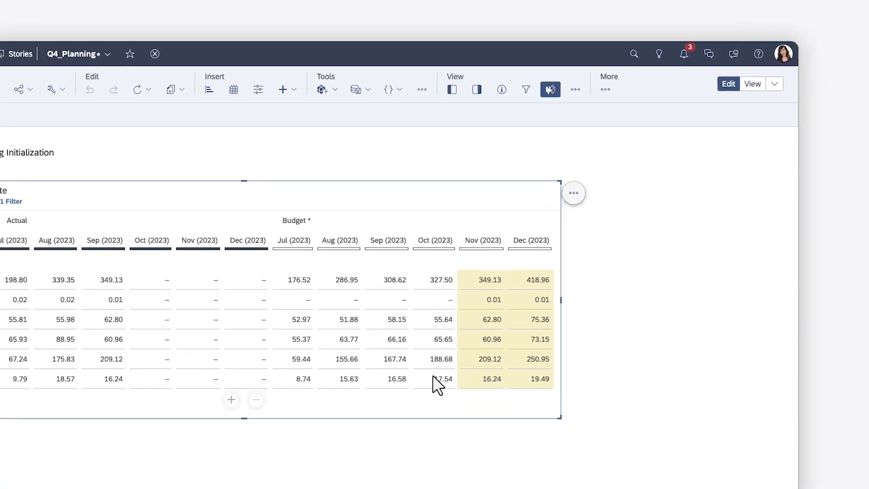
left_click(422, 89)
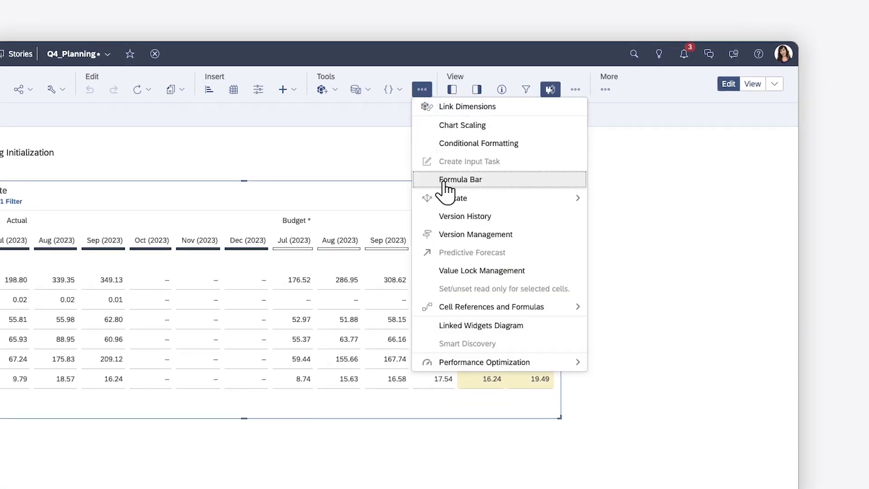
left_click(462, 216)
left_click(776, 210)
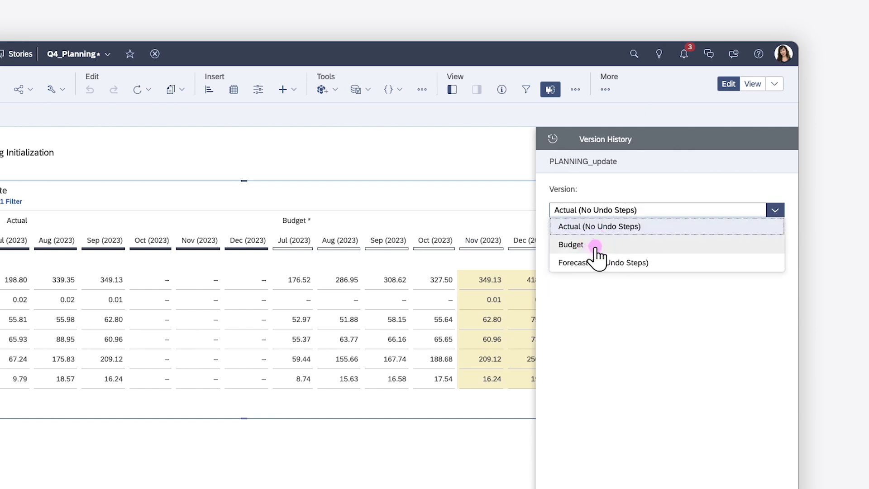
left_click(594, 247)
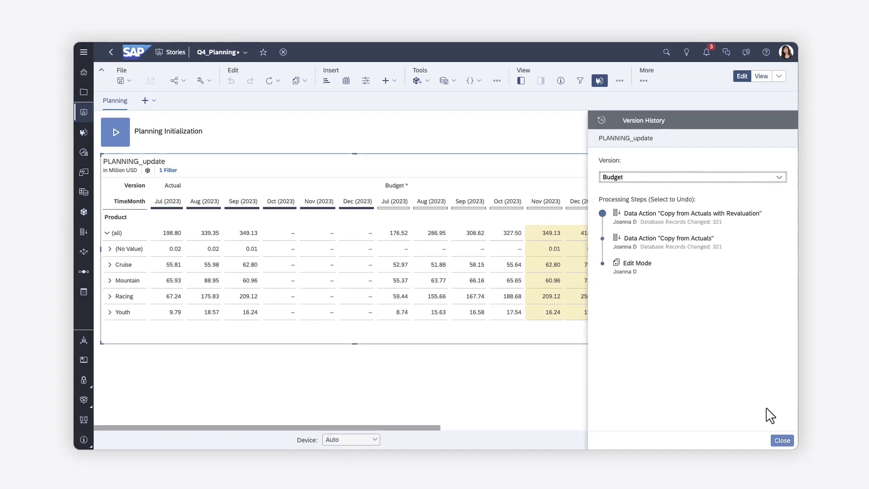
Close the version history and add a Multi Actions scripting object to the story outline.
left_click(778, 488)
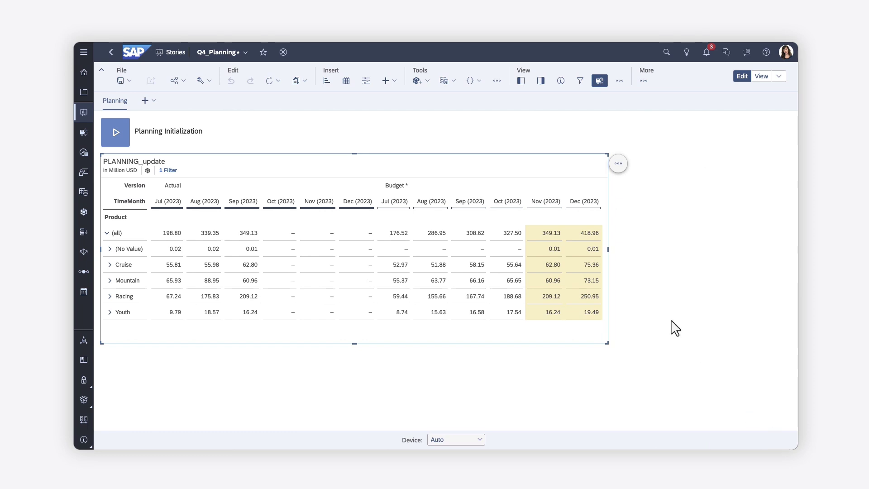
left_click(521, 80)
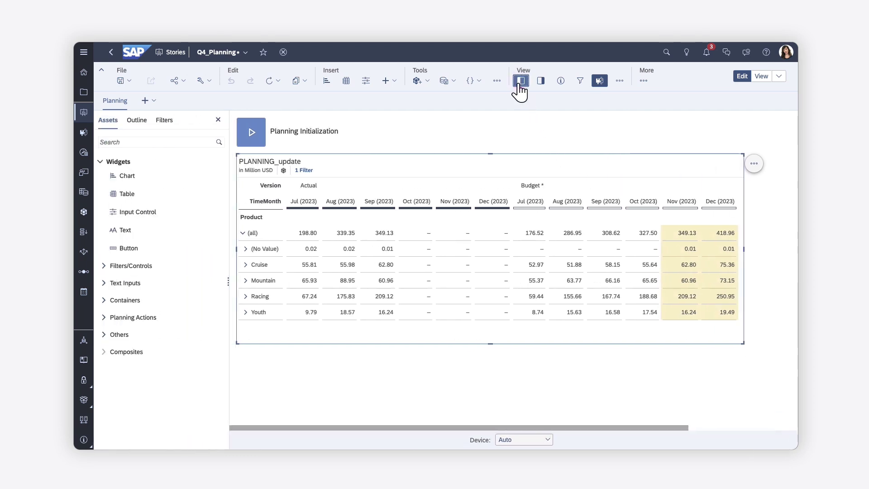
left_click(136, 120)
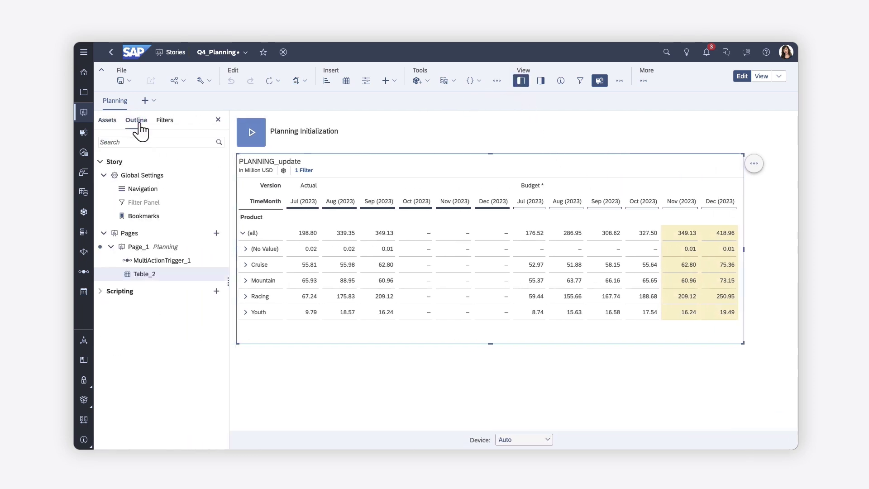
left_click(217, 292)
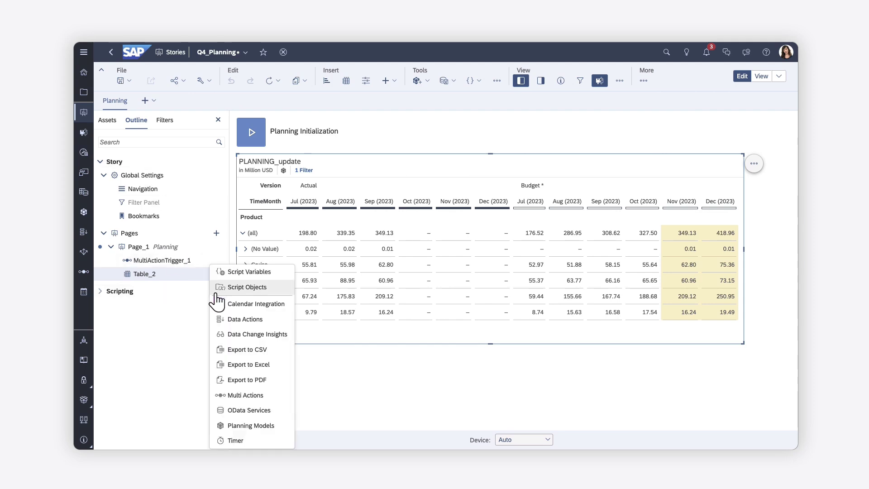
left_click(245, 395)
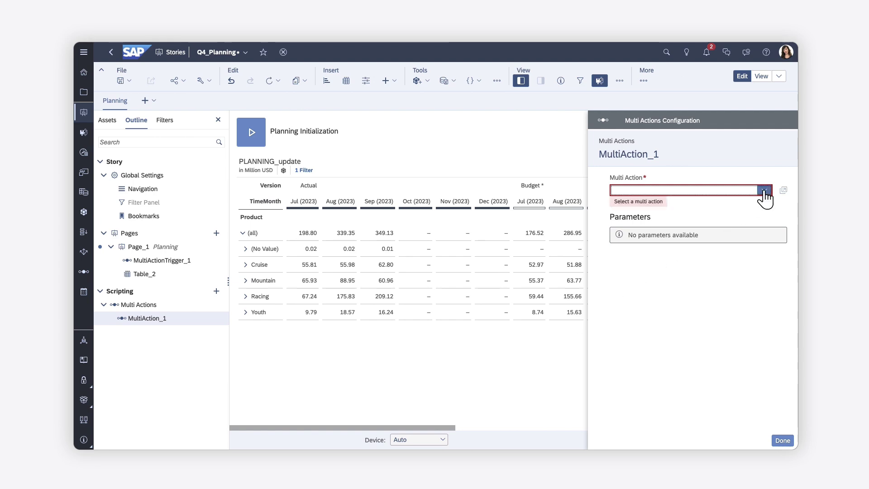
Assign the Planning Initialization multi action to MultiAction_1 with its default parameters and finish the configuration.
left_click(764, 190)
left_click(683, 223)
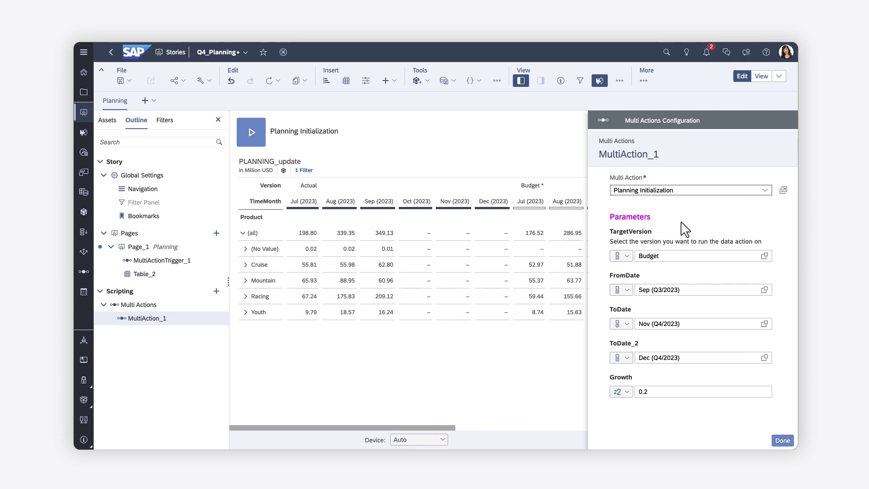
left_click(782, 440)
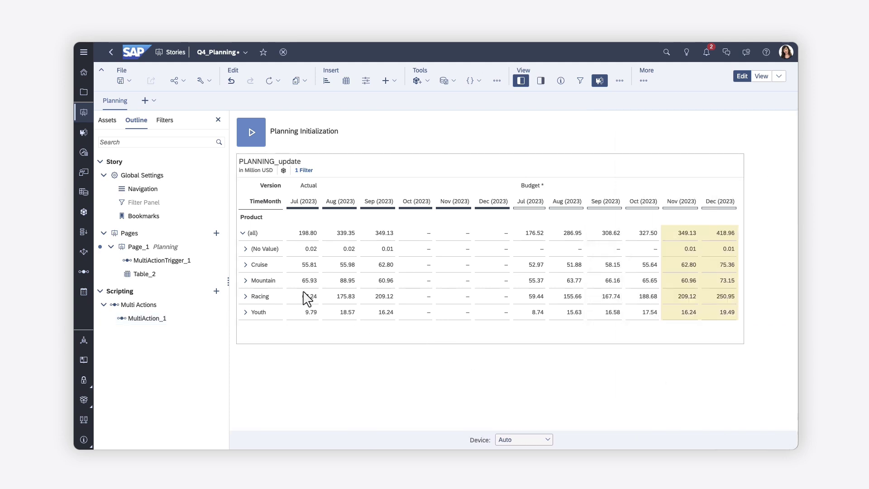
Script Page_1's onInitialization event with MultiAction_1.execute(); to run the multi action when the page loads.
left_click(217, 247)
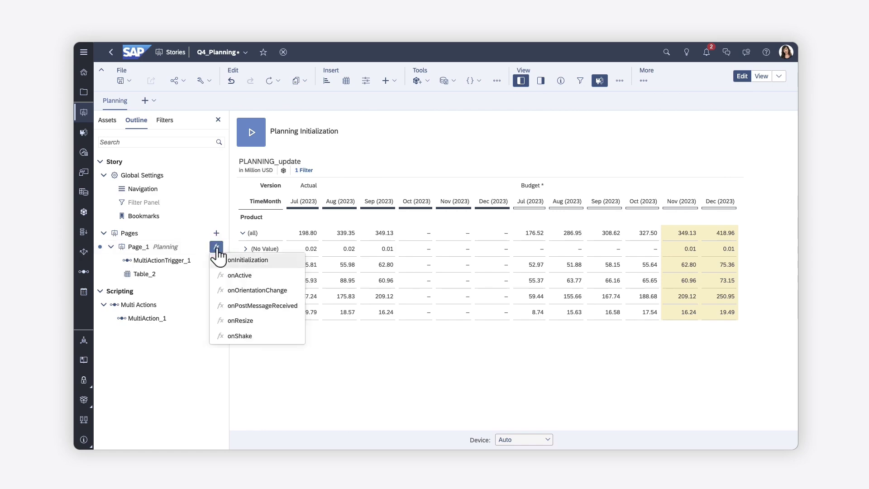
left_click(232, 259)
left_click(277, 210)
type("MultiAction_1.execute();")
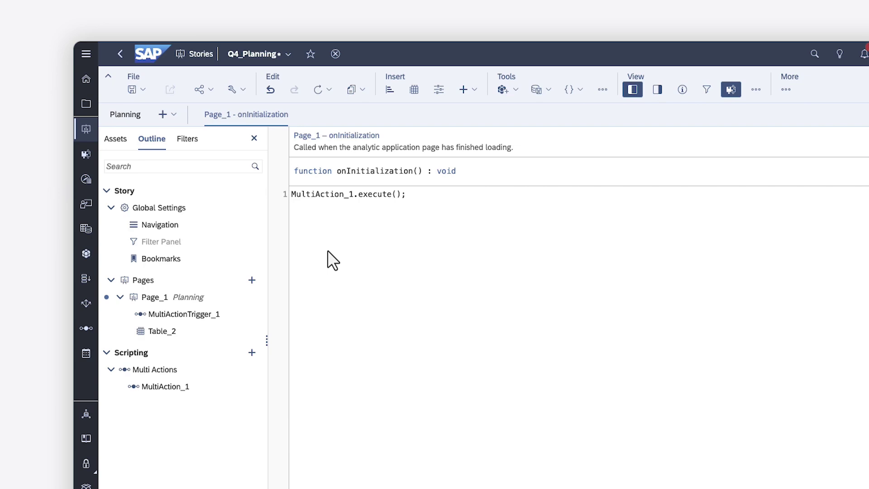
Leave the story for the Calendar without publishing the data, and discard the unsaved story changes.
left_click(86, 353)
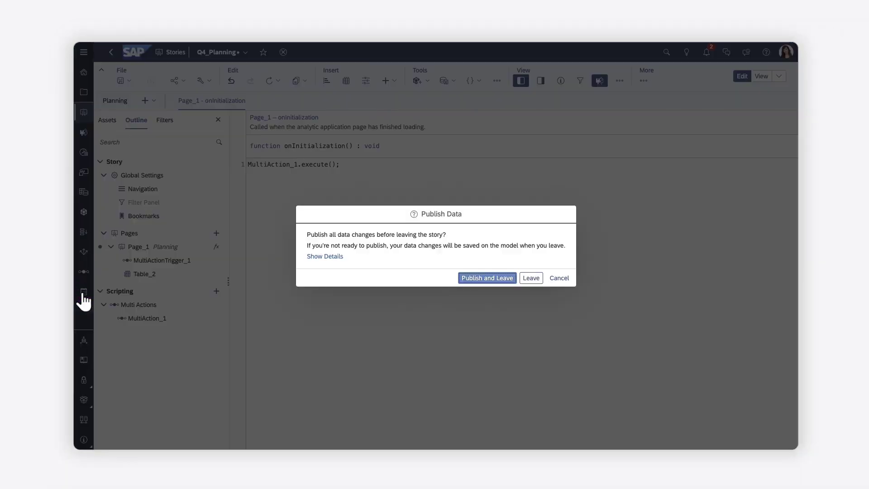
left_click(525, 277)
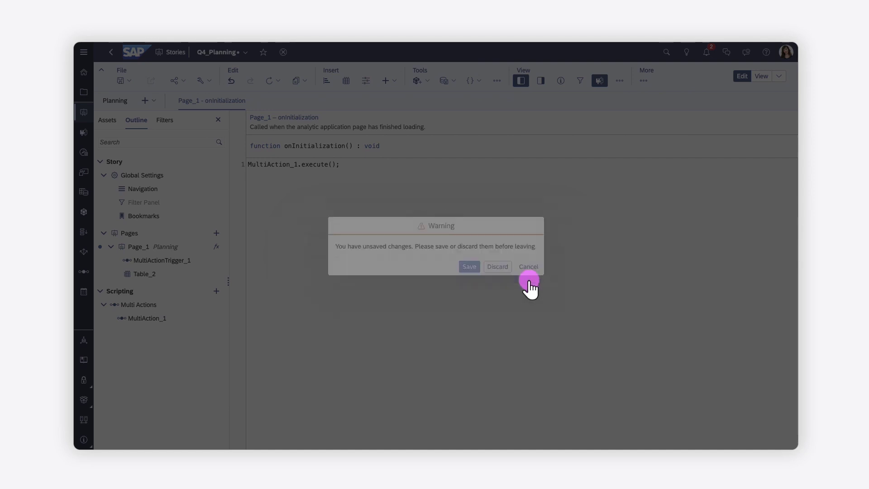
left_click(498, 267)
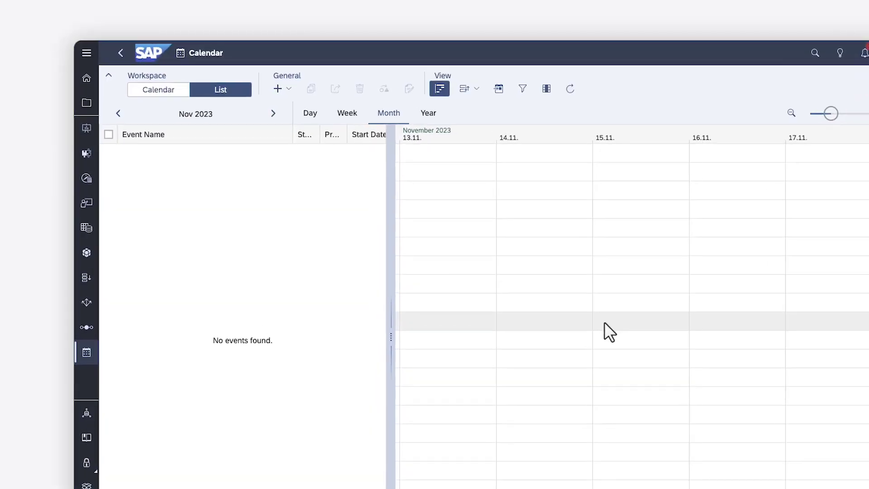
Start a new multi action task in the calendar and name the event Planning Initialization.
left_click(288, 90)
left_click(300, 216)
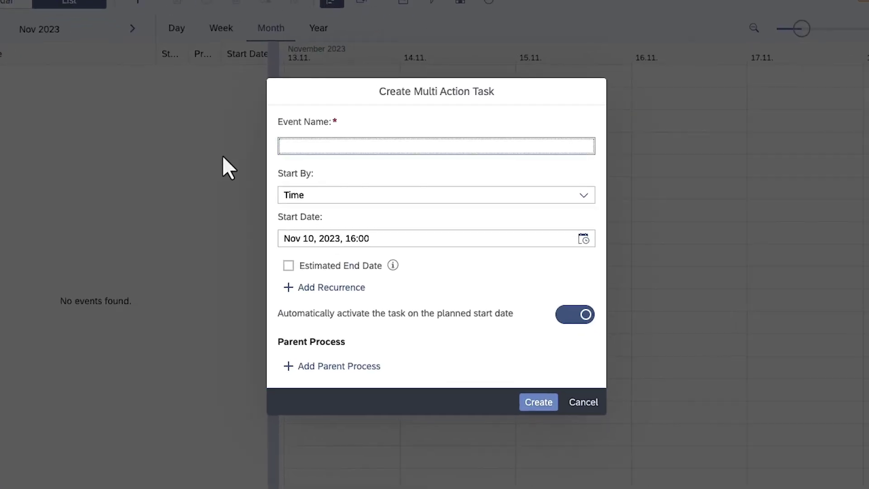
left_click(282, 145)
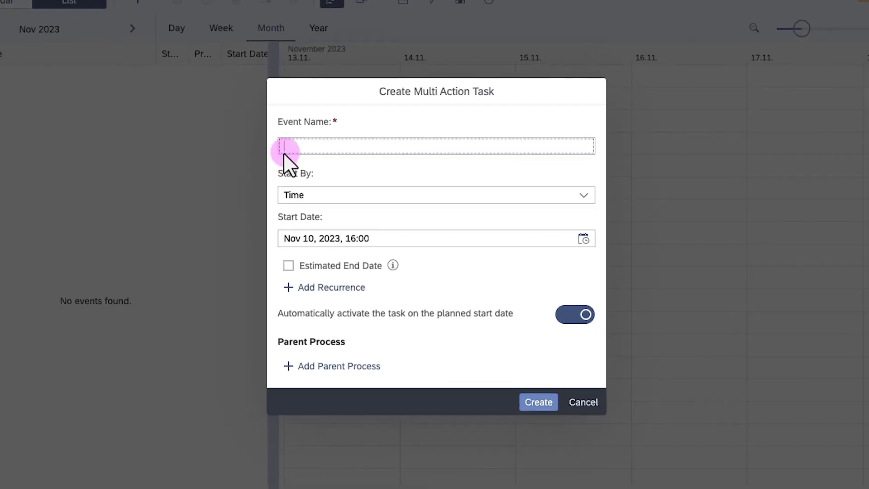
type("Planning Initialization")
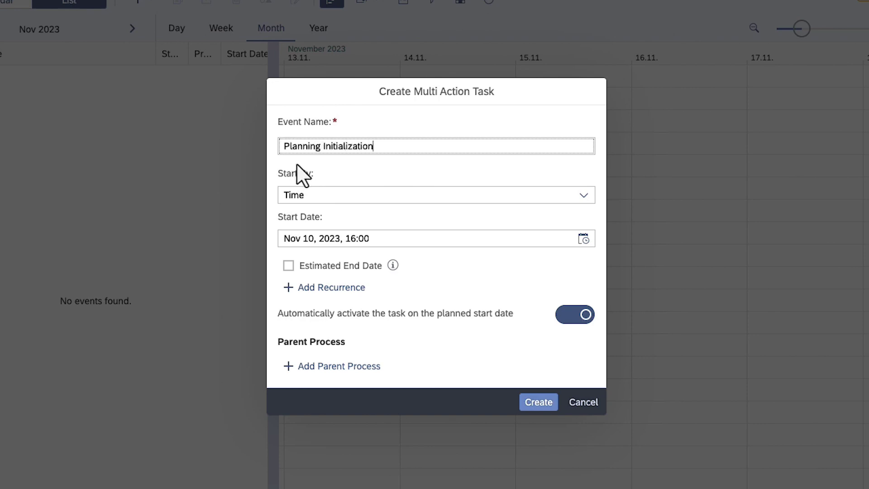
Set the task to start by Time, keep the proposed start date, and create it.
left_click(516, 195)
key("Down")
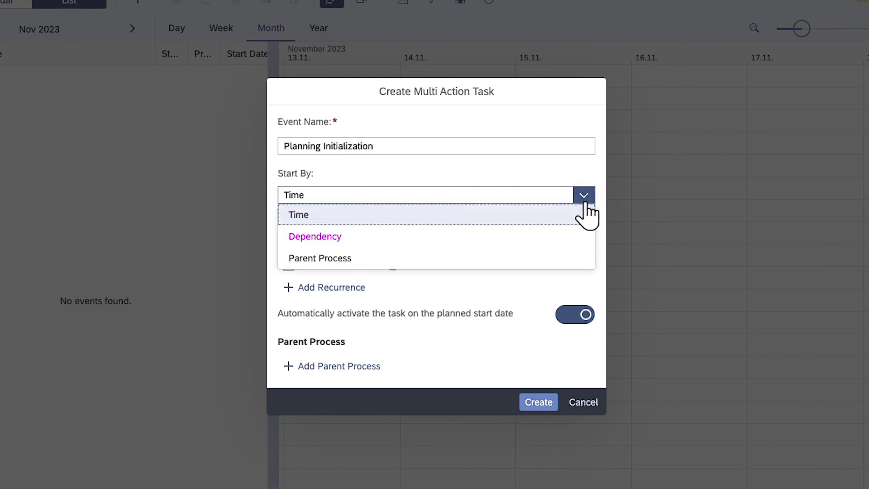
key("Down")
key("Down")
left_click(298, 215)
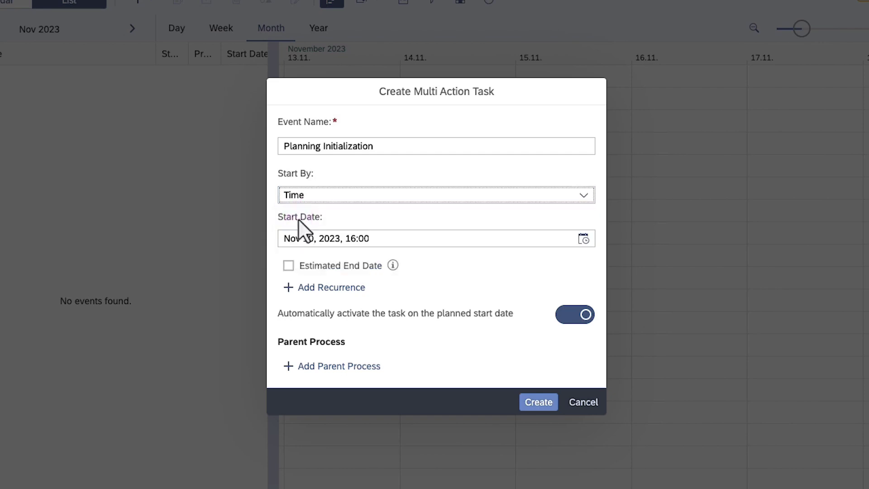
left_click(546, 405)
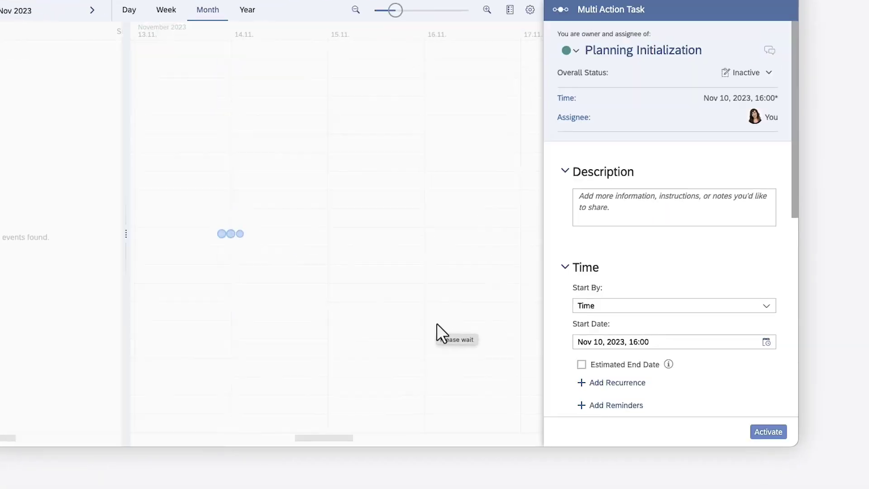
Assign the Planning Initialization multi action from My Files / Public to the calendar task.
left_click(792, 330)
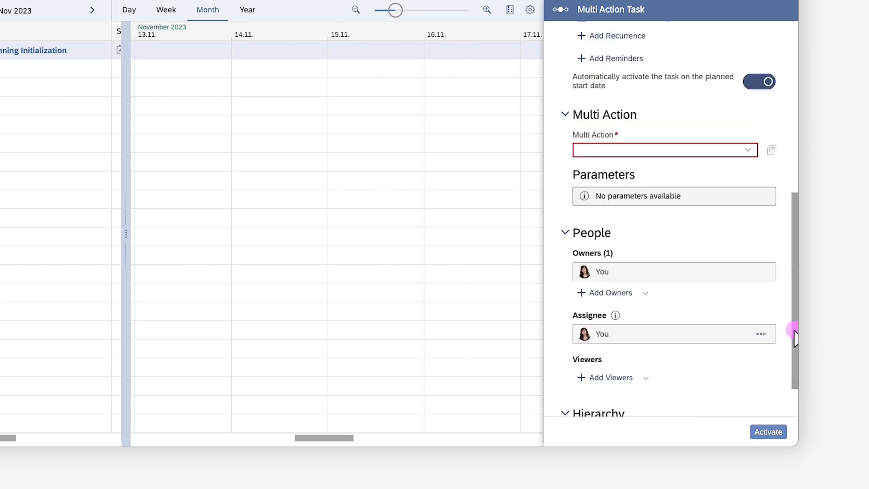
left_click(746, 150)
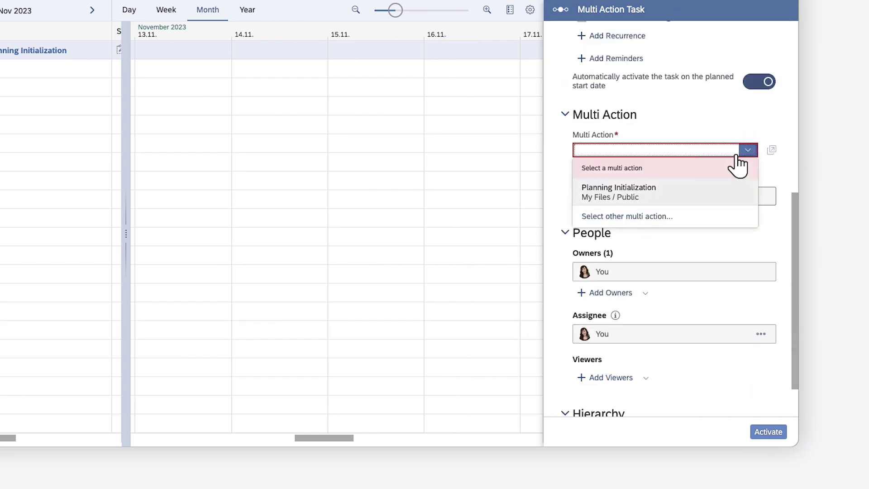
left_click(628, 191)
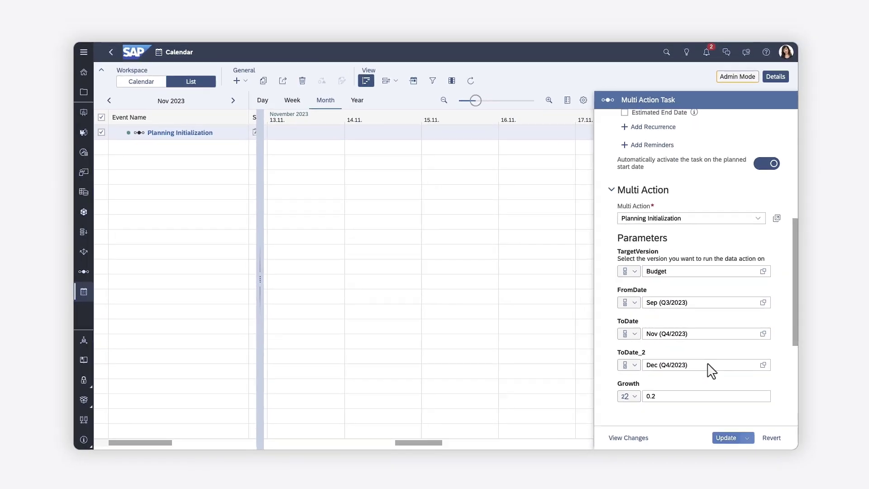
Update the multi action task and activate it, agreeing to add it to the calendars of everyone involved.
left_click(708, 432)
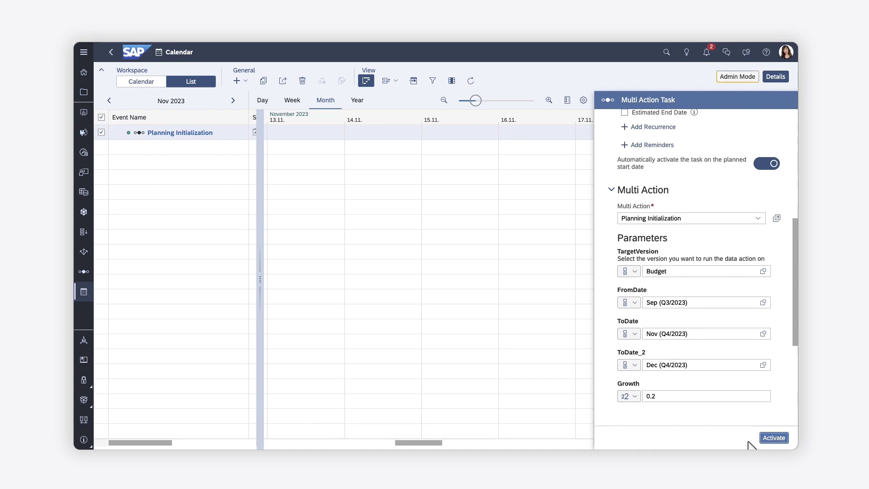
left_click(774, 438)
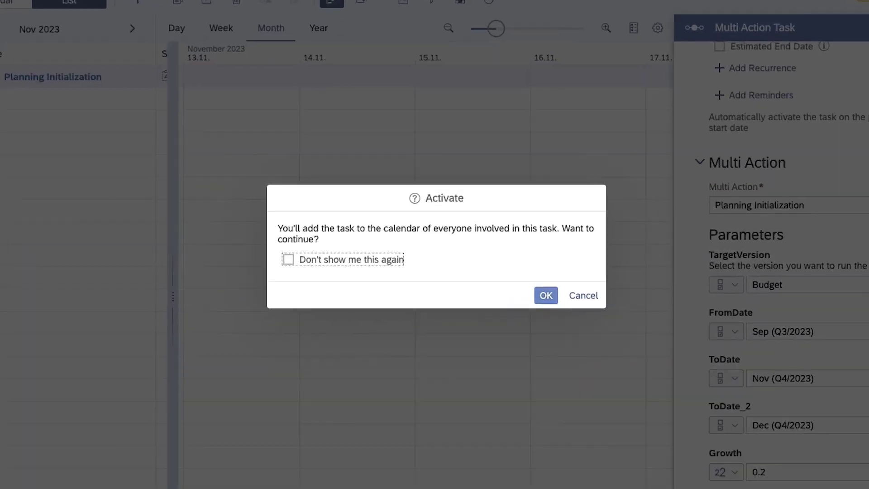
left_click(546, 295)
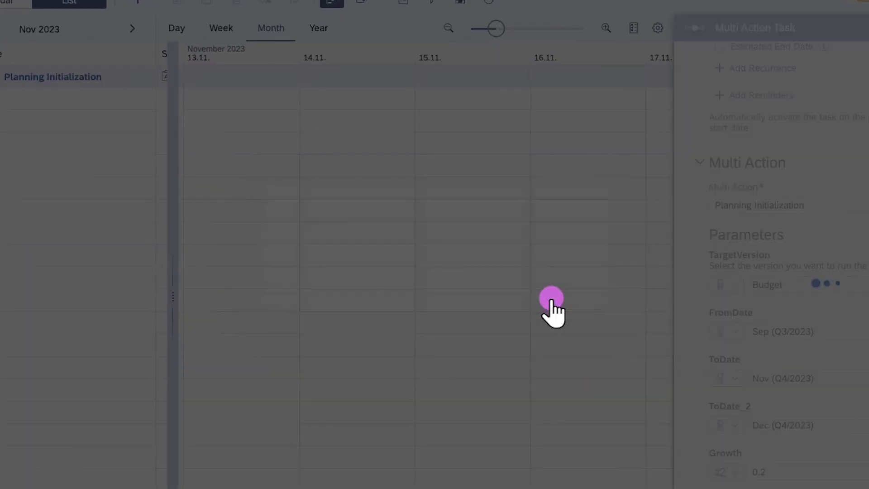